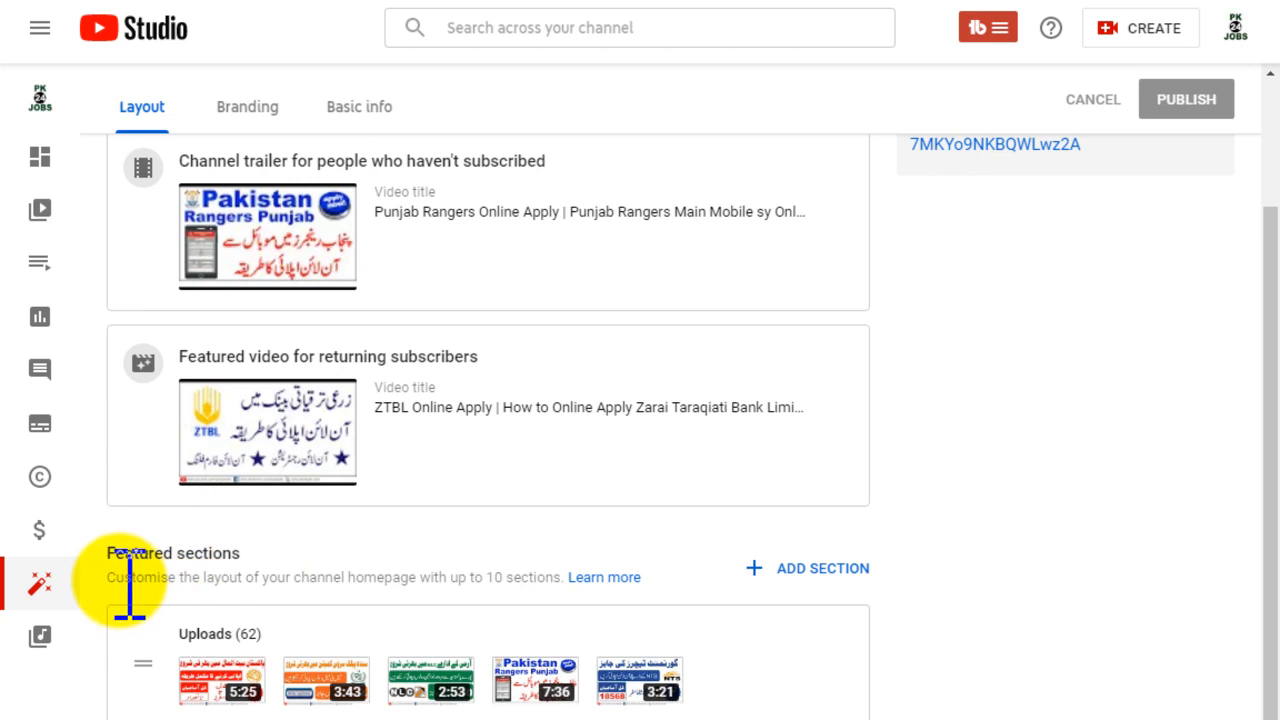
# - Review the featured sections description in the channel layout and the Uploads row on the PK24JOBS homepage
pyautogui.moveTo(103, 581); pyautogui.dragTo(432, 583)
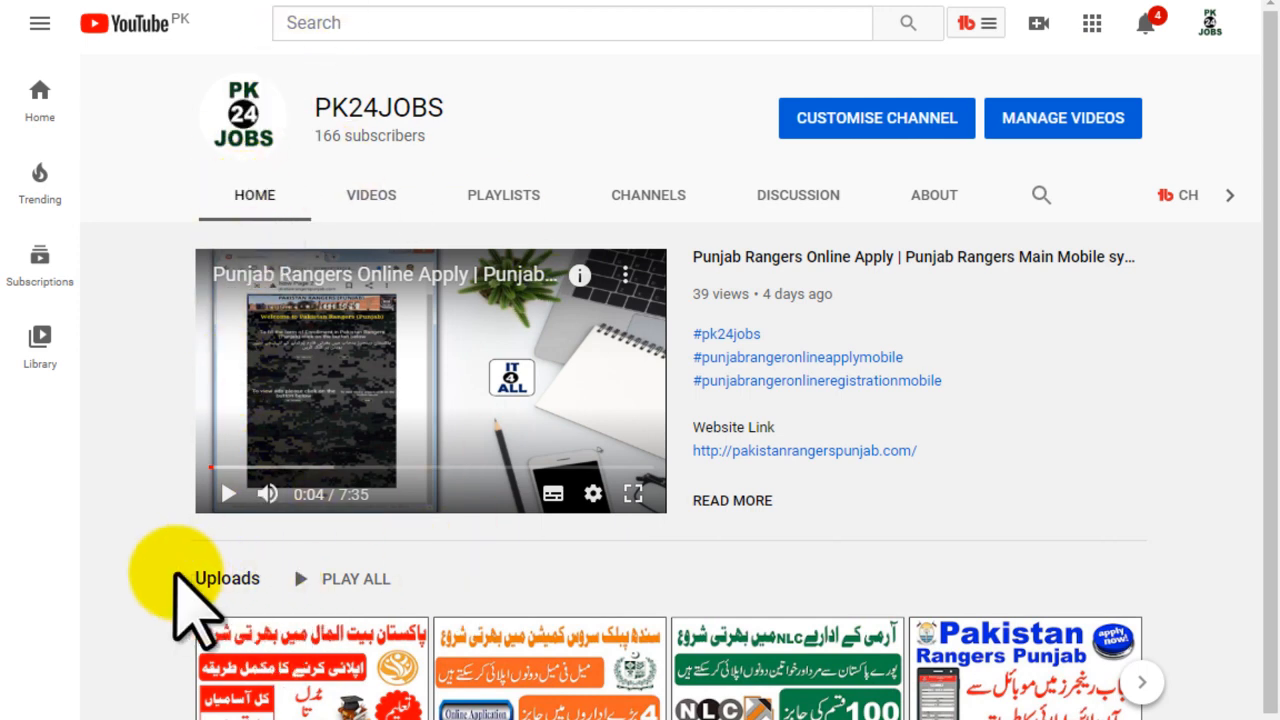
pyautogui.scroll(-1, 309, 571)
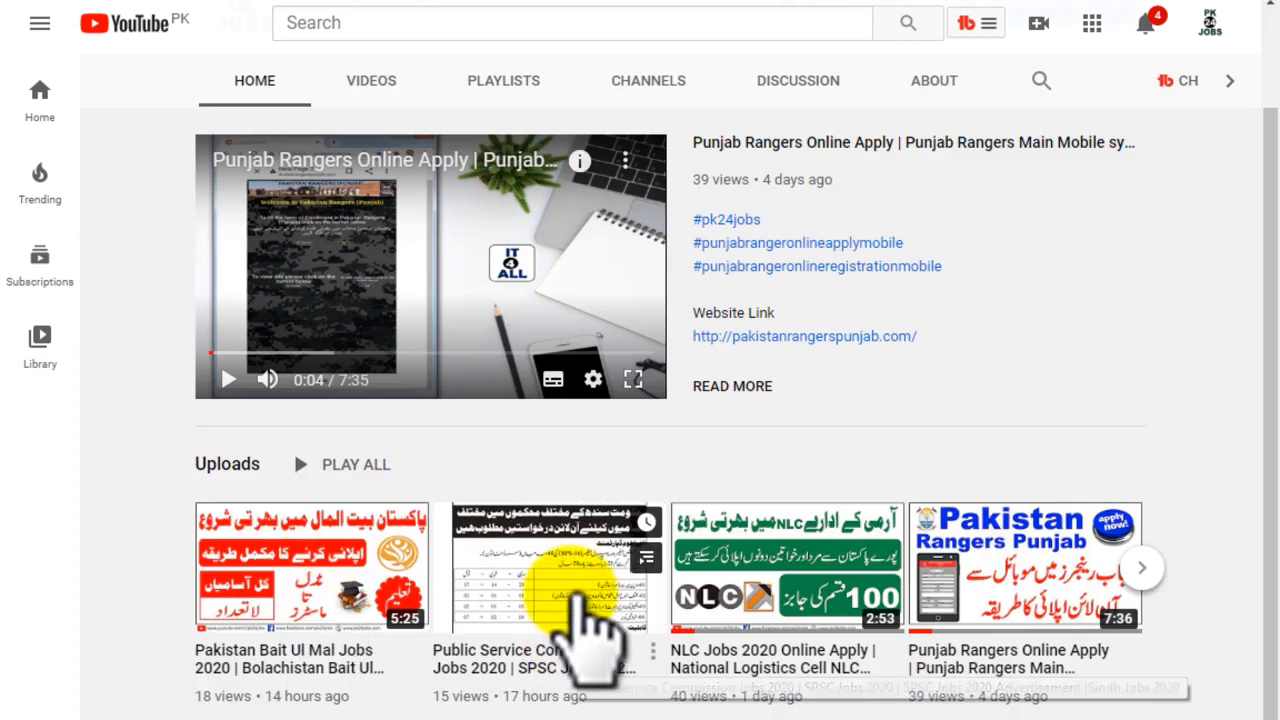
pyautogui.scroll(1, 577, 595)
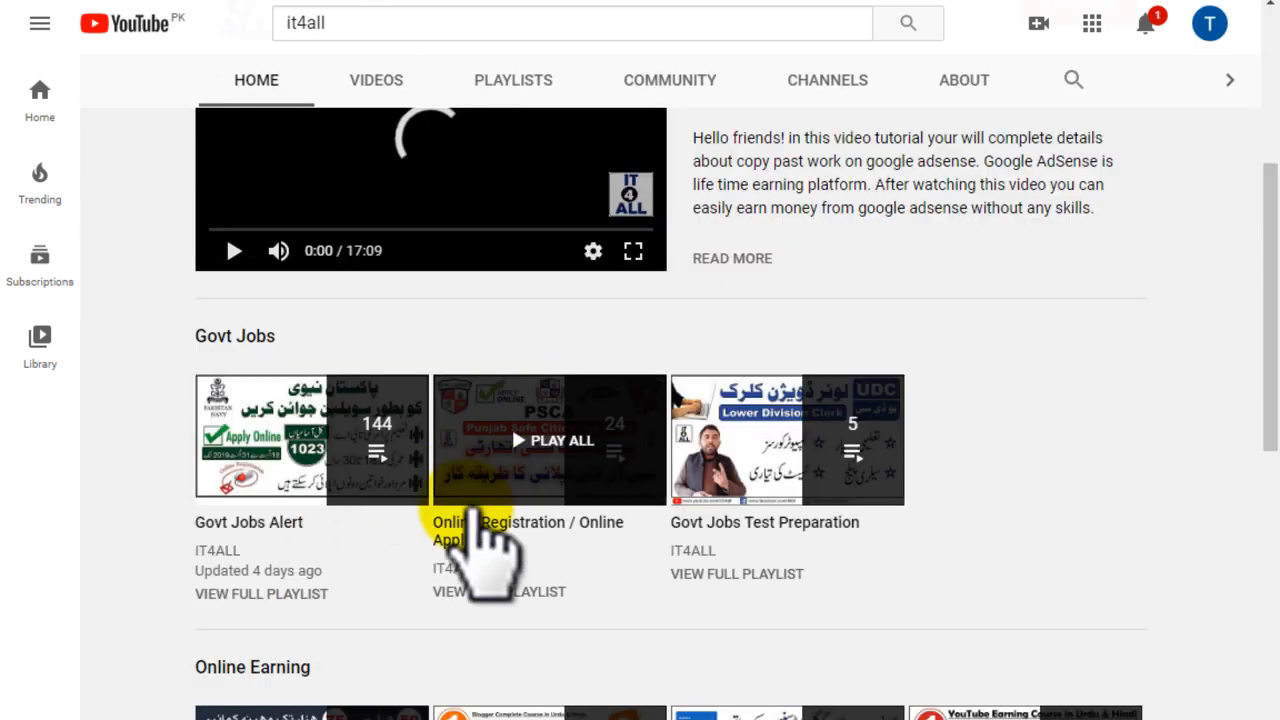
# - Examine how the IT4ALL channel homepage is arranged into playlist sections, uploads and a featured channel
pyautogui.scroll(4, 478, 530)
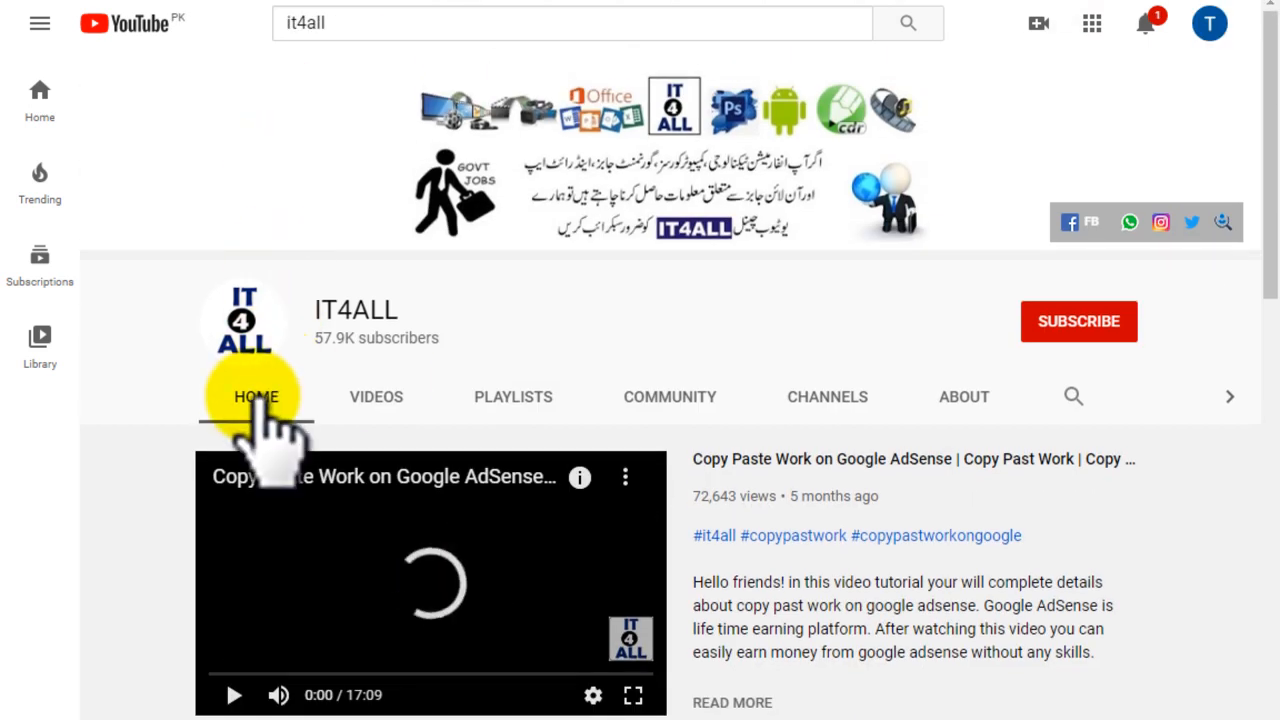
pyautogui.scroll(-4, 290, 425)
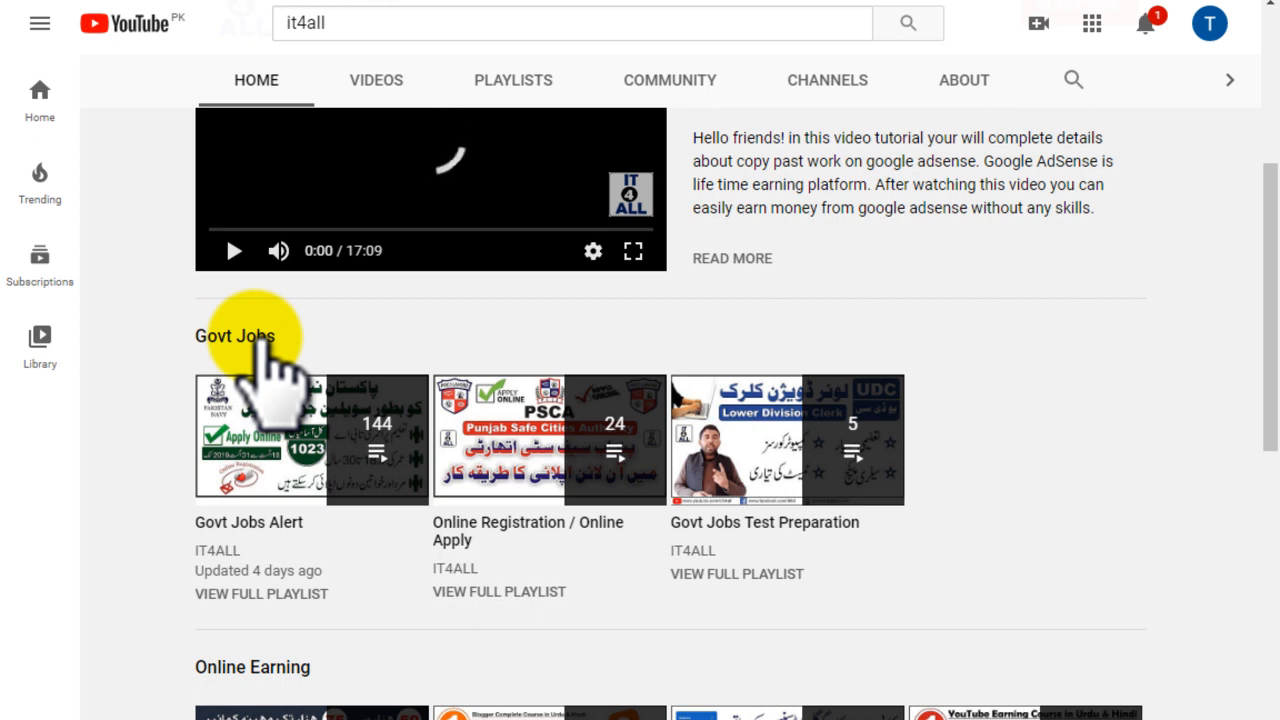
pyautogui.scroll(-5, 268, 340)
pyautogui.scroll(-4, 300, 528)
pyautogui.scroll(-3, 287, 496)
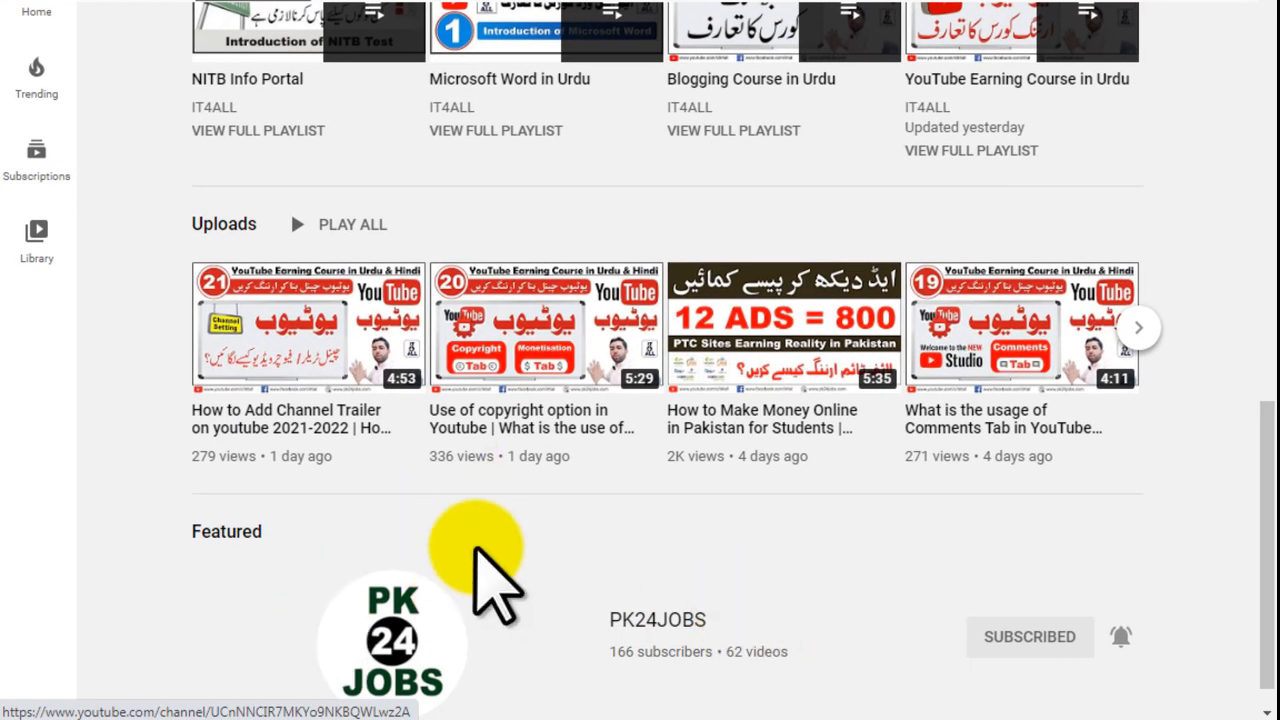
pyautogui.scroll(5, 414, 508)
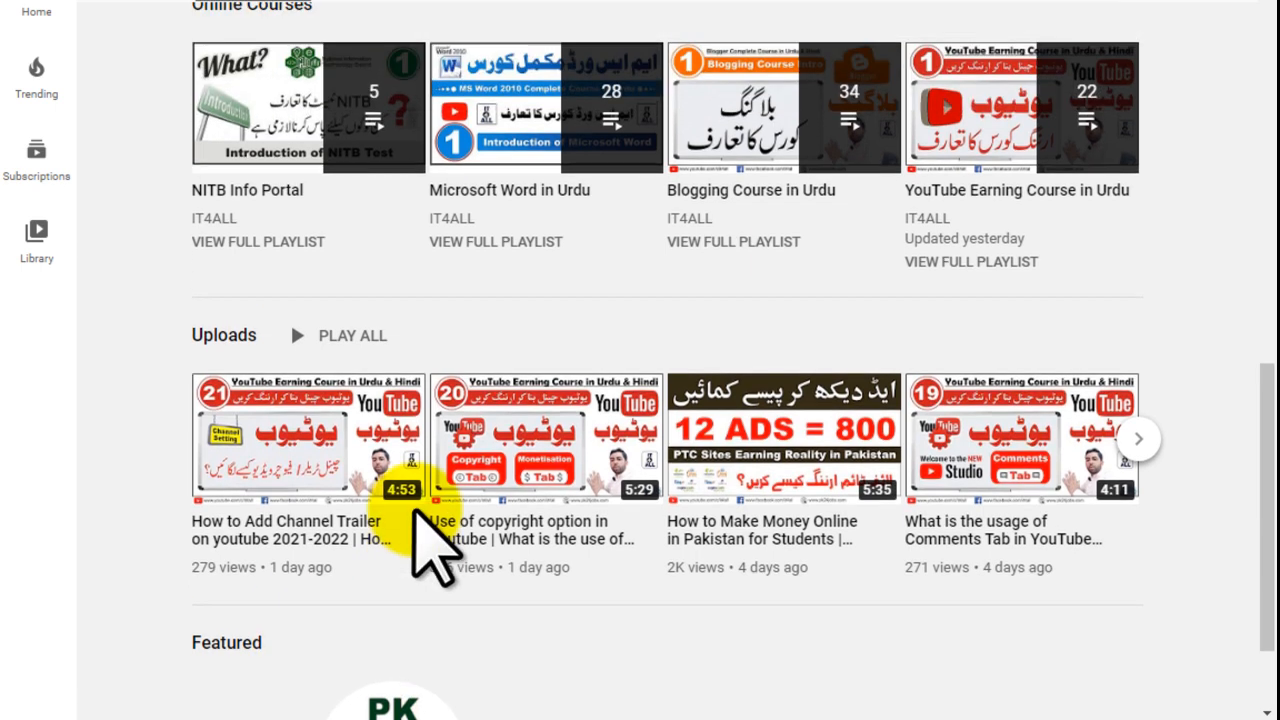
pyautogui.scroll(5, 420, 512)
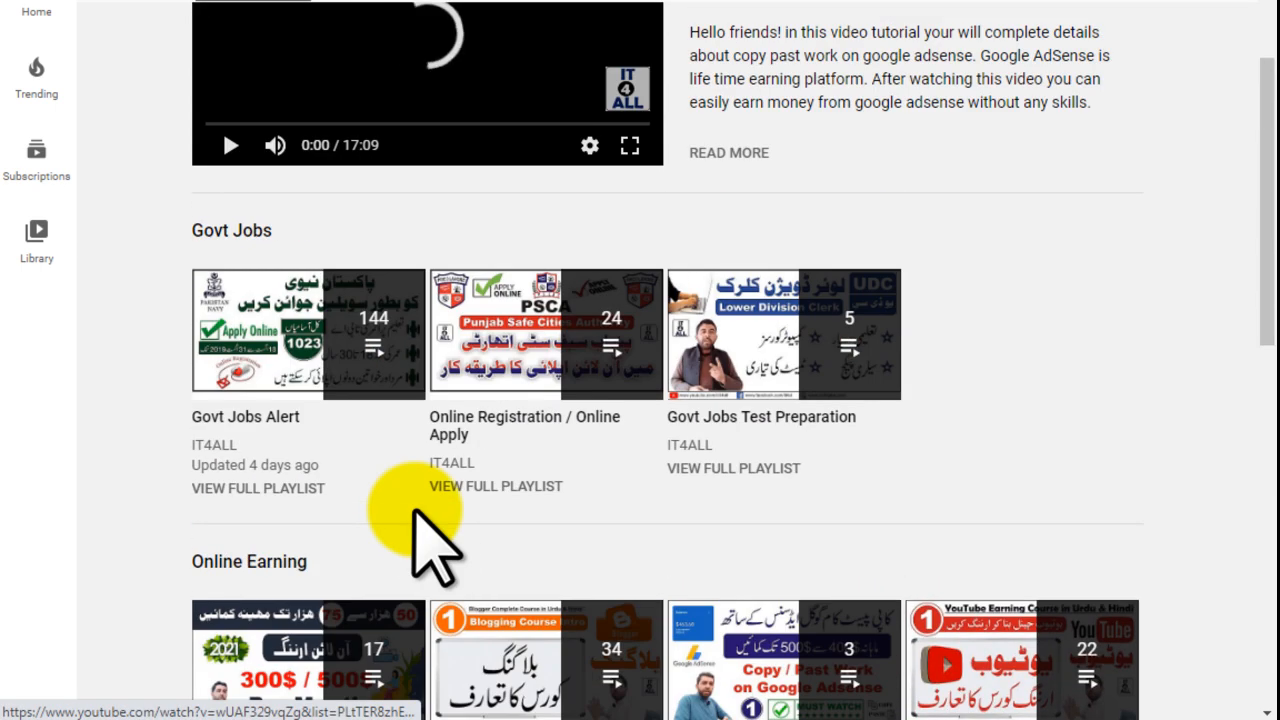
pyautogui.scroll(4, 430, 540)
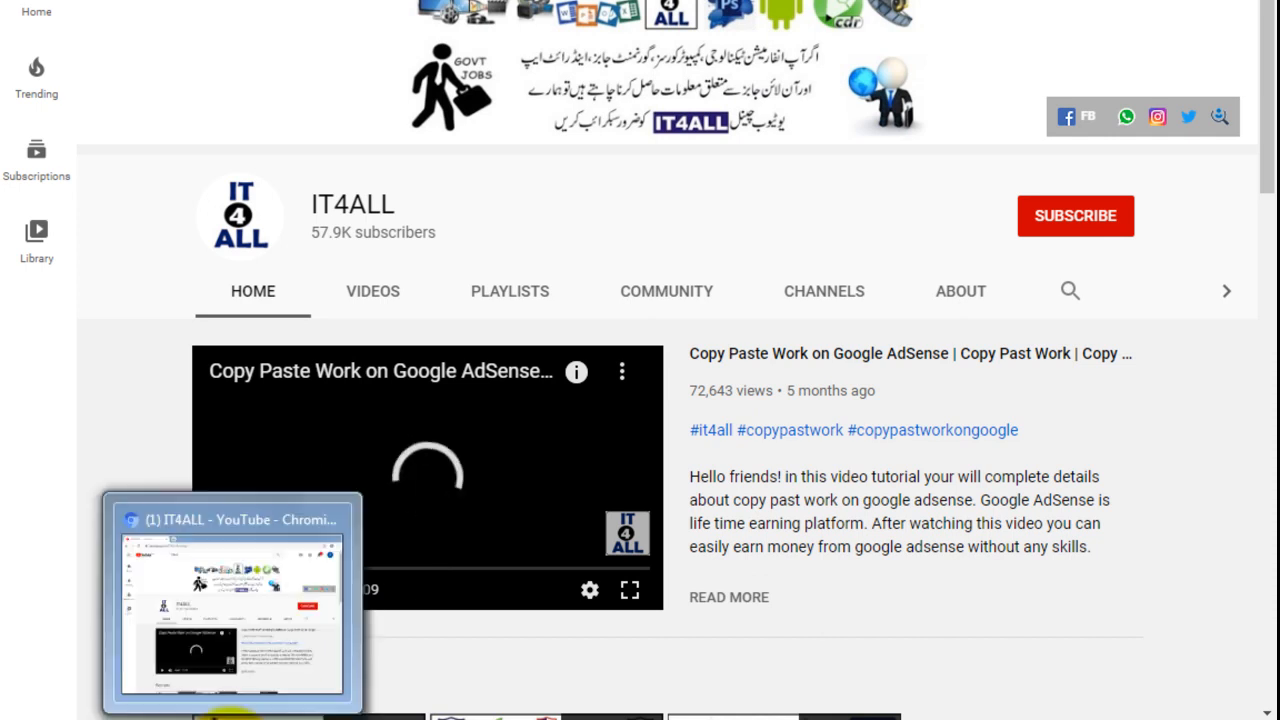
# - Switch to the PK24JOBS channel and open its channel customisation layout in YouTube Studio at the featured sections
pyautogui.click(232, 718)
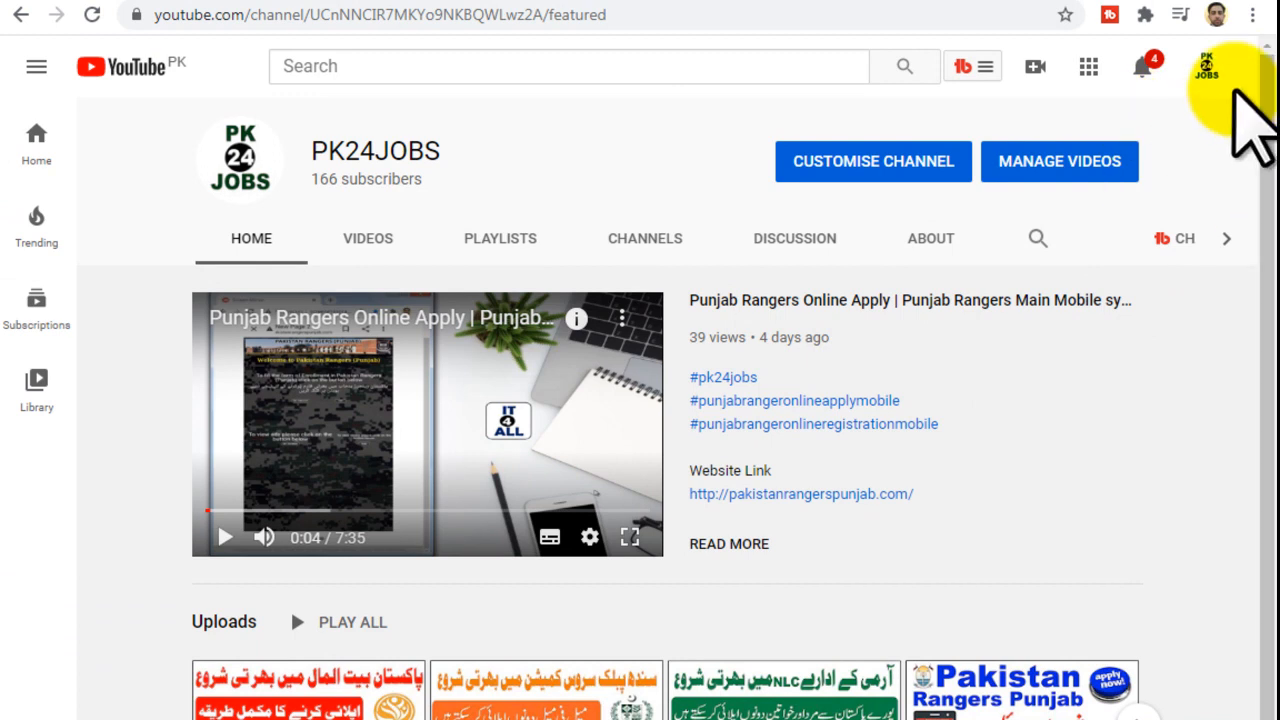
pyautogui.click(1225, 70)
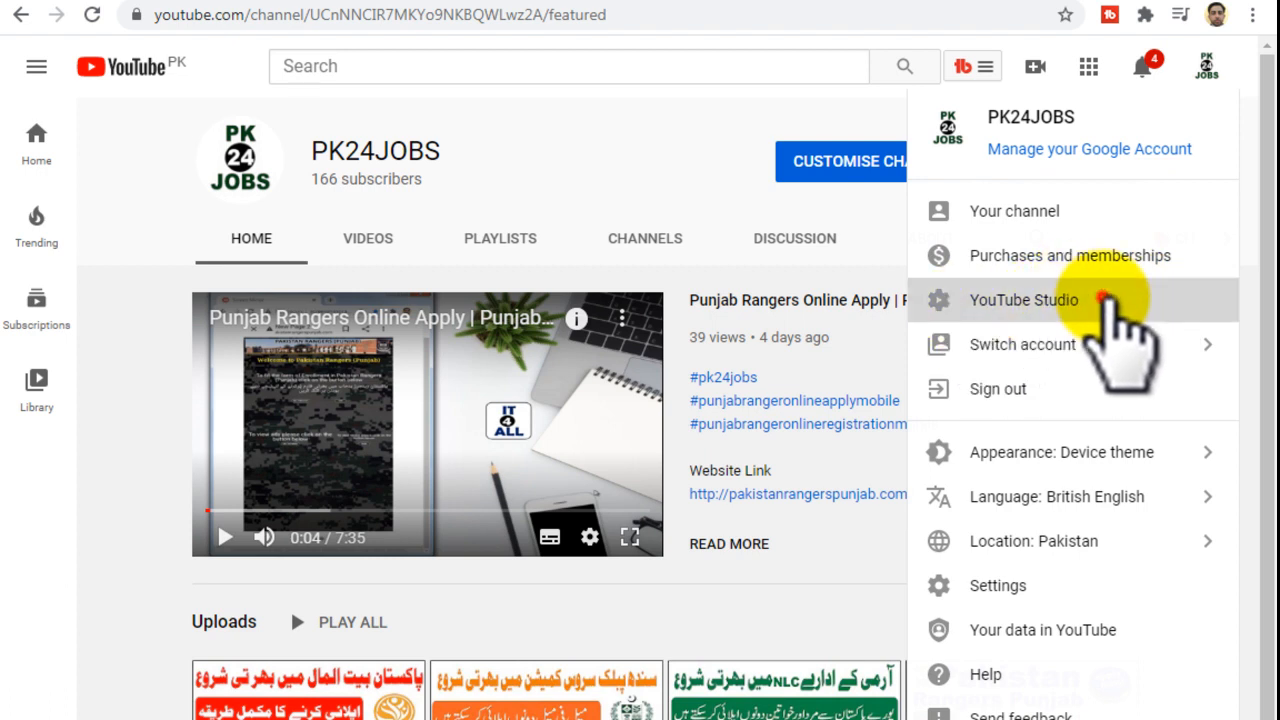
pyautogui.click(1110, 299)
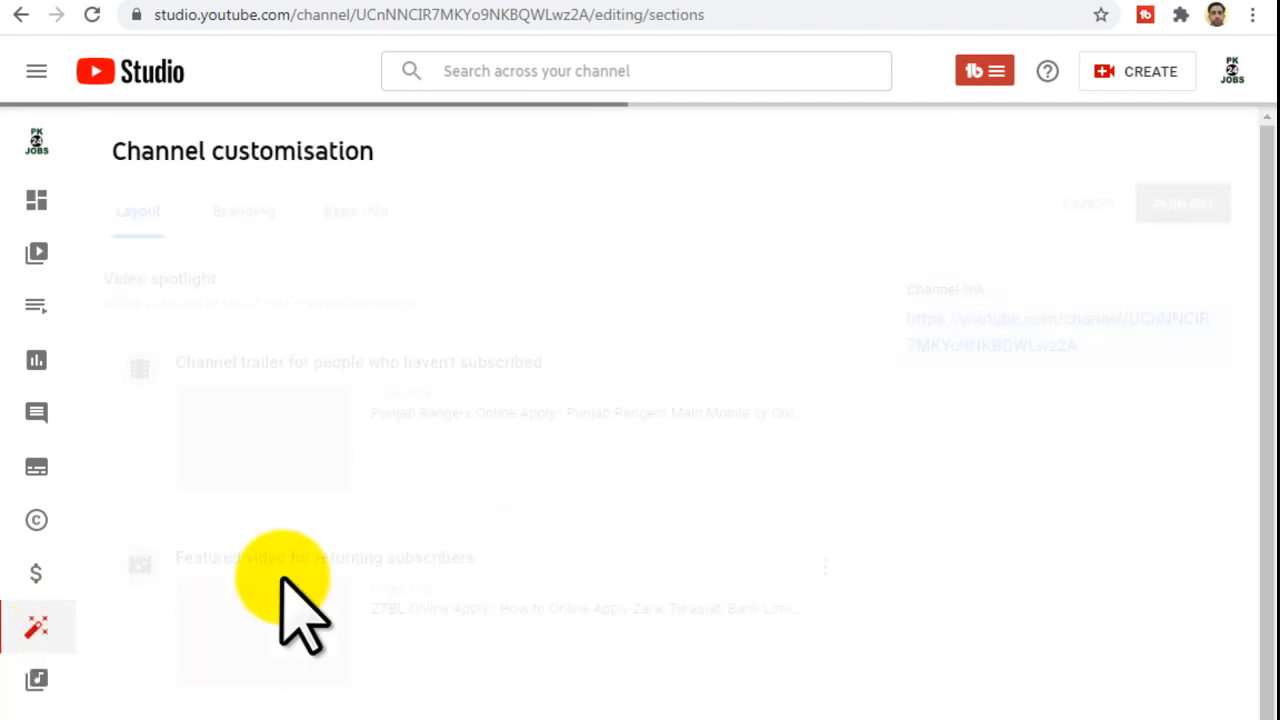
pyautogui.moveTo(105, 152); pyautogui.dragTo(385, 155)
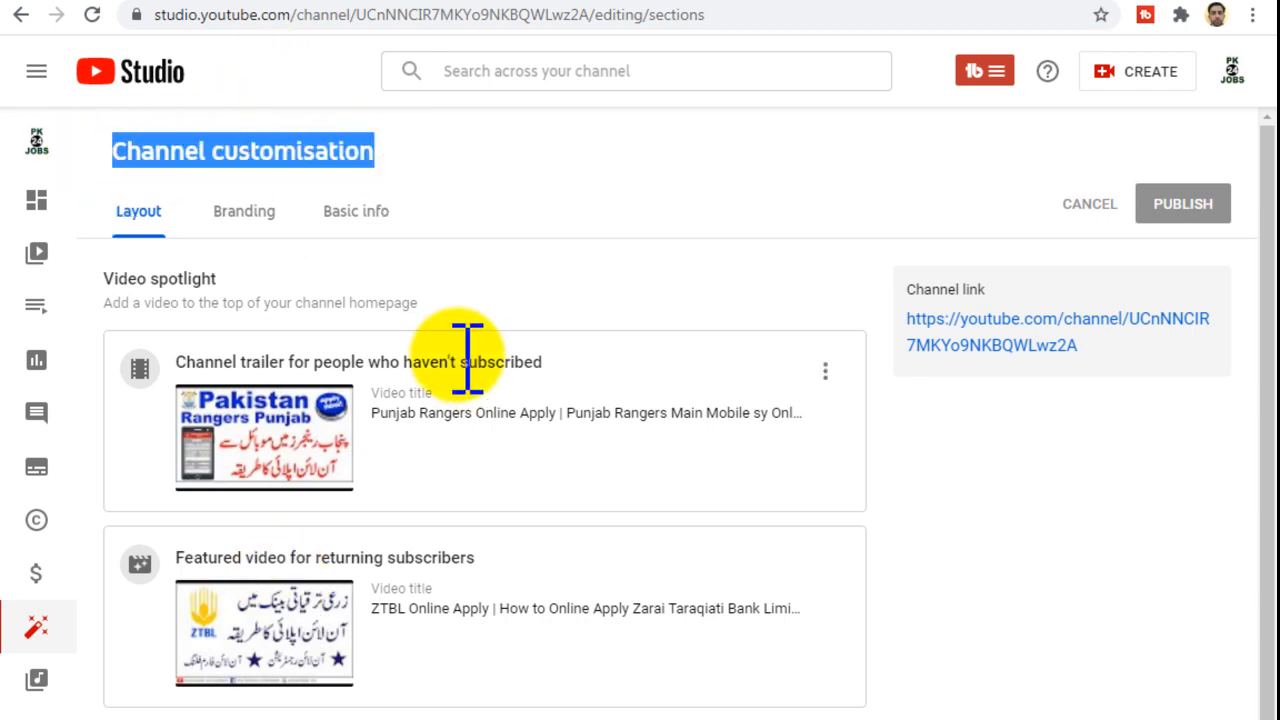
pyautogui.scroll(-2, 460, 370)
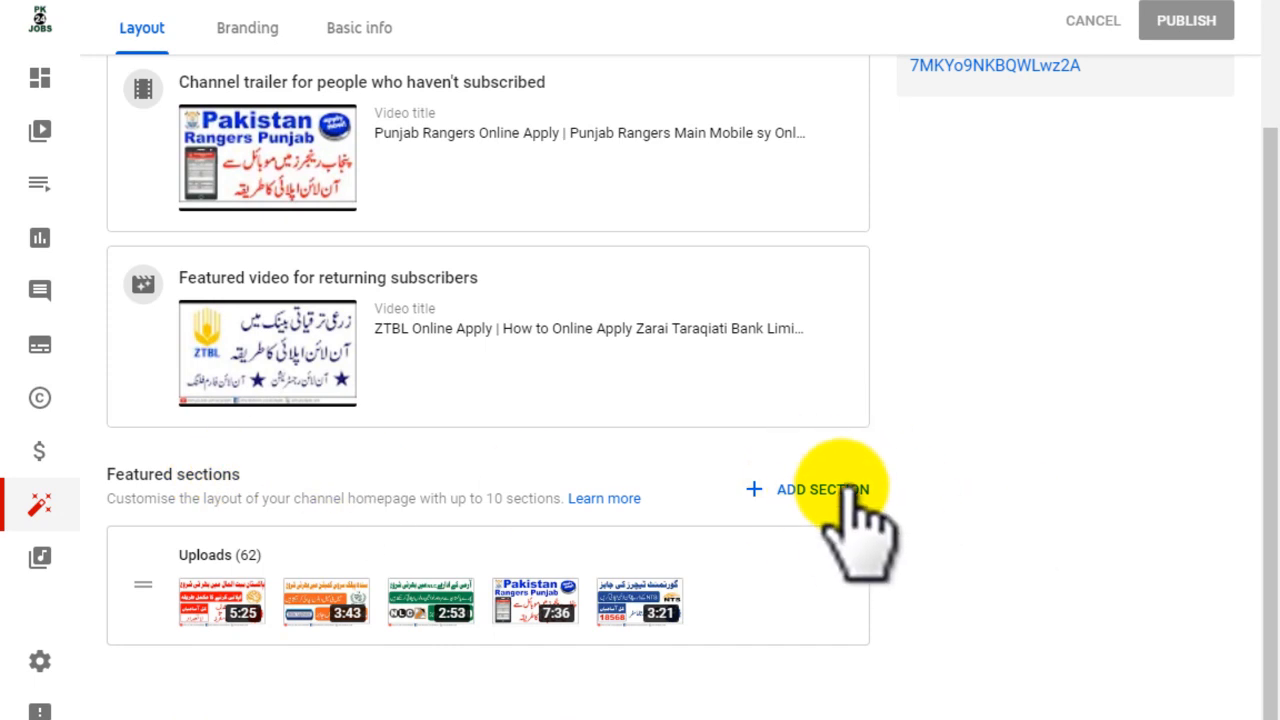
# - Add a multiple-playlists section containing Govt Jobs Alert and Online Apply\online registration, and place the Uploads section below it
pyautogui.click(845, 490)
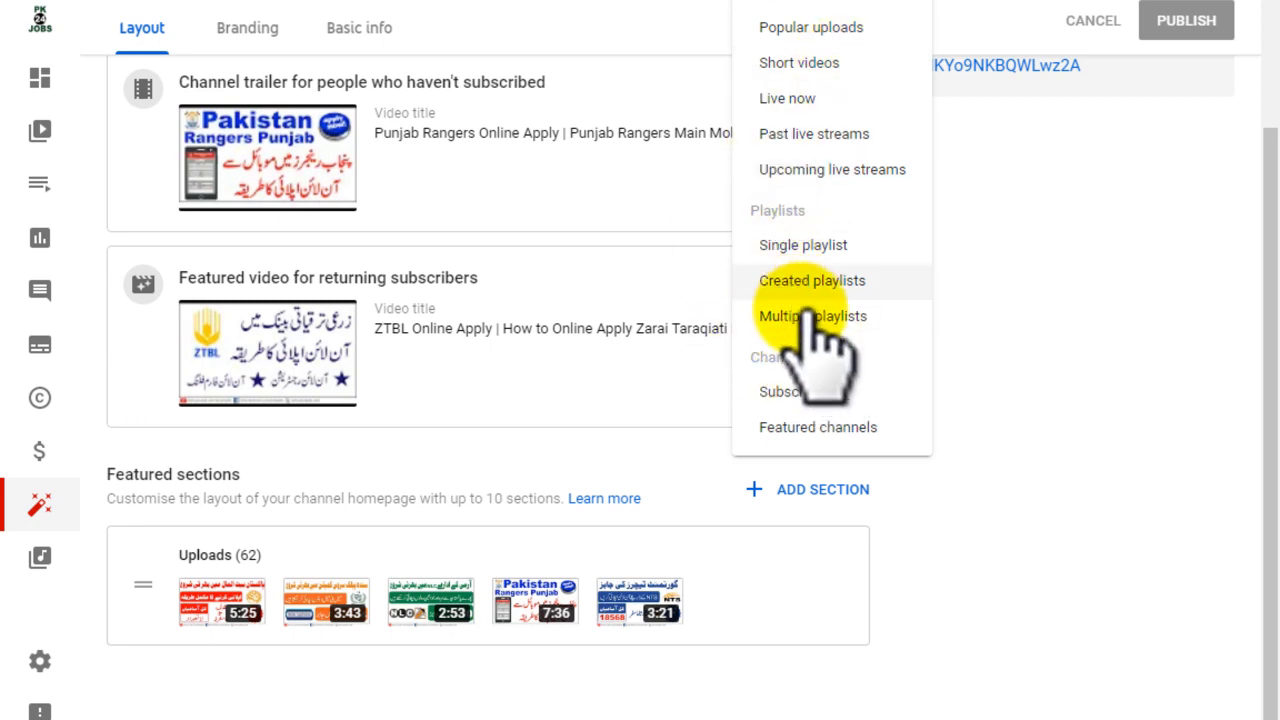
pyautogui.click(872, 318)
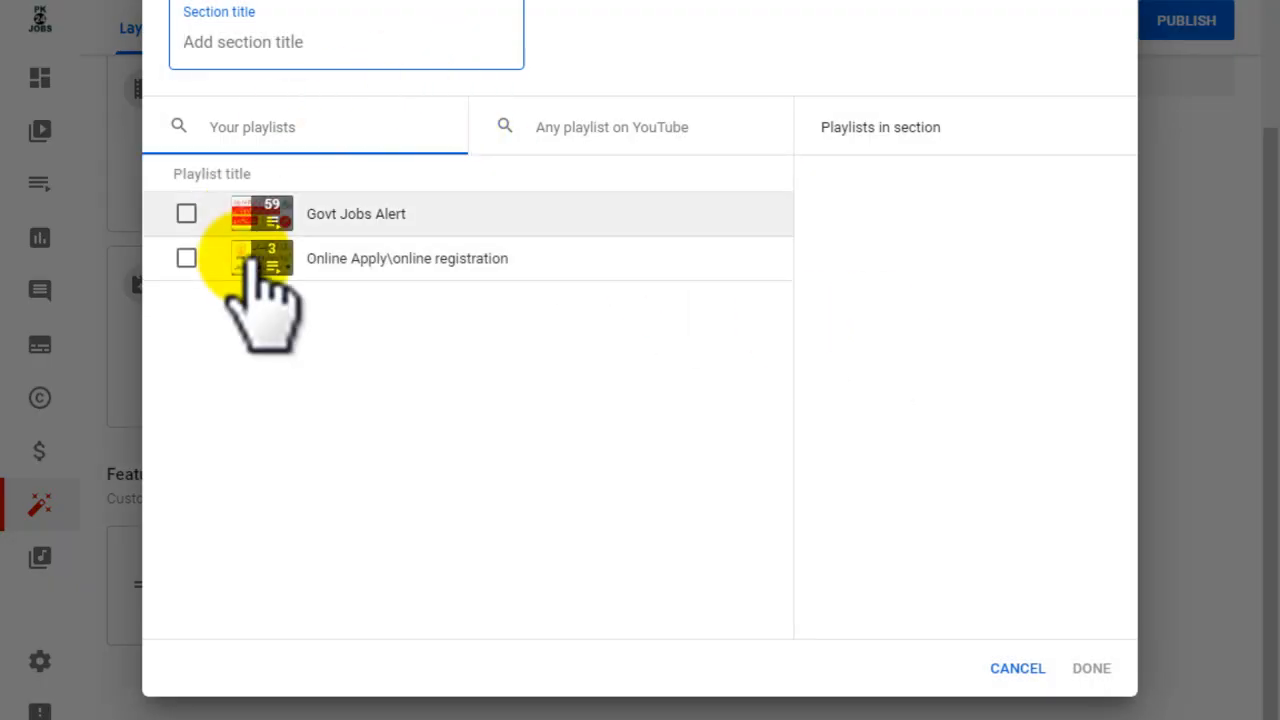
pyautogui.click(187, 213)
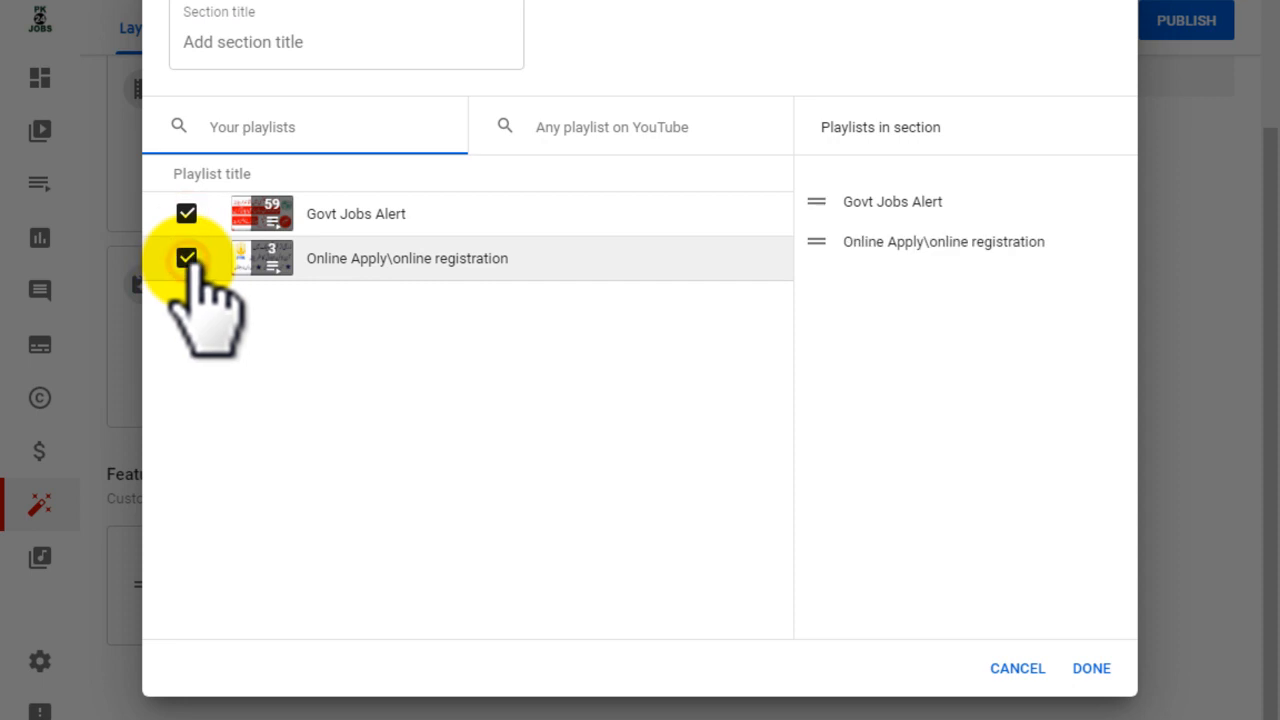
pyautogui.click(1091, 666)
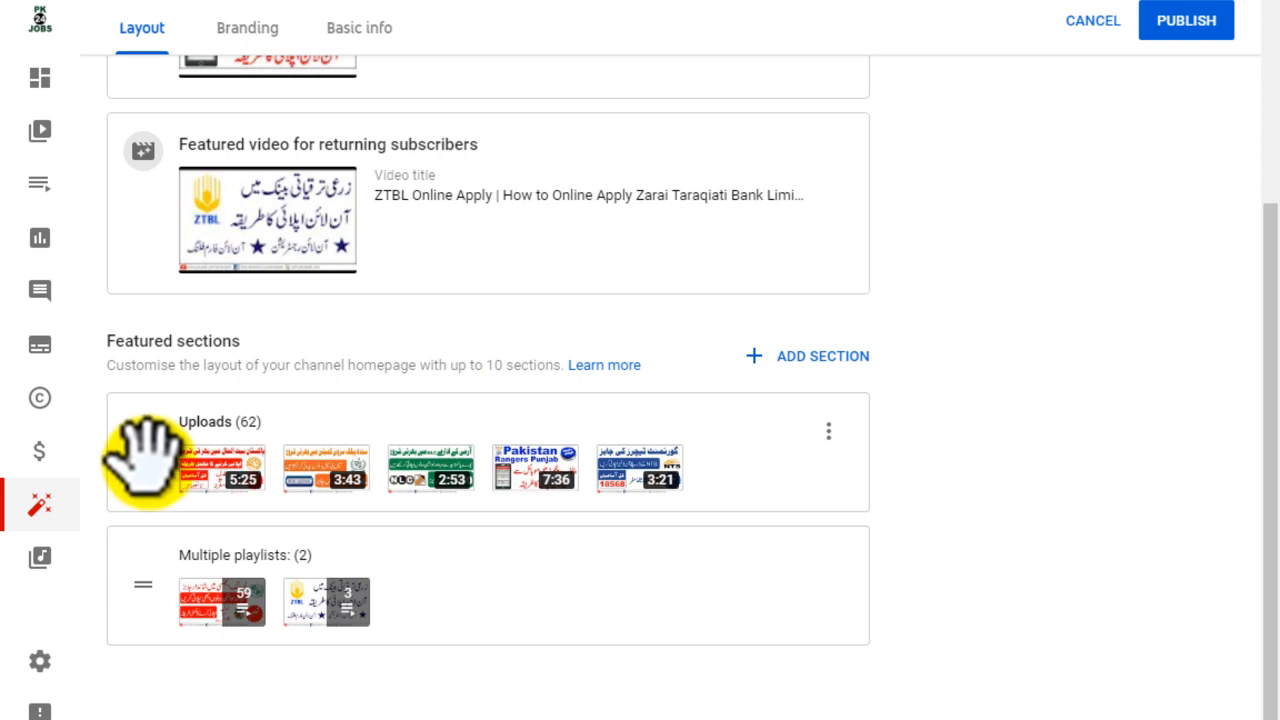
pyautogui.moveTo(143, 452); pyautogui.dragTo(138, 604)
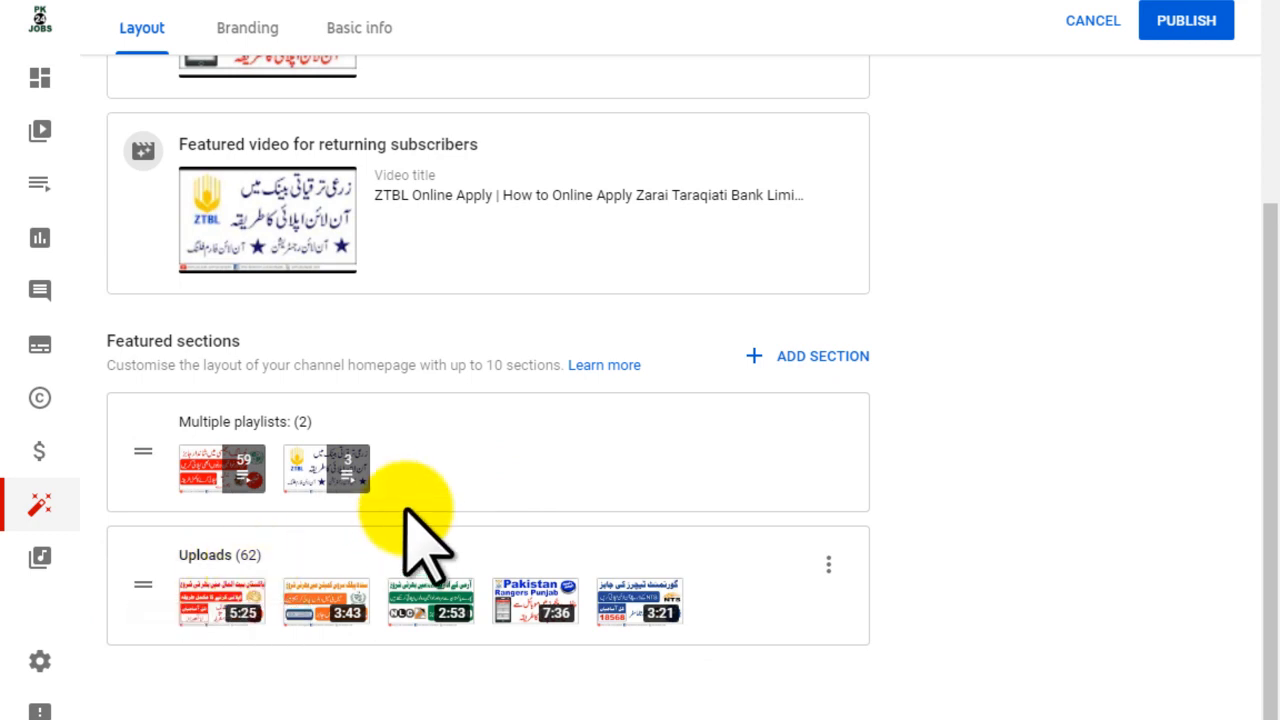
# - Add a single-playlist section showing the Online Apply\online registration playlist
pyautogui.click(816, 357)
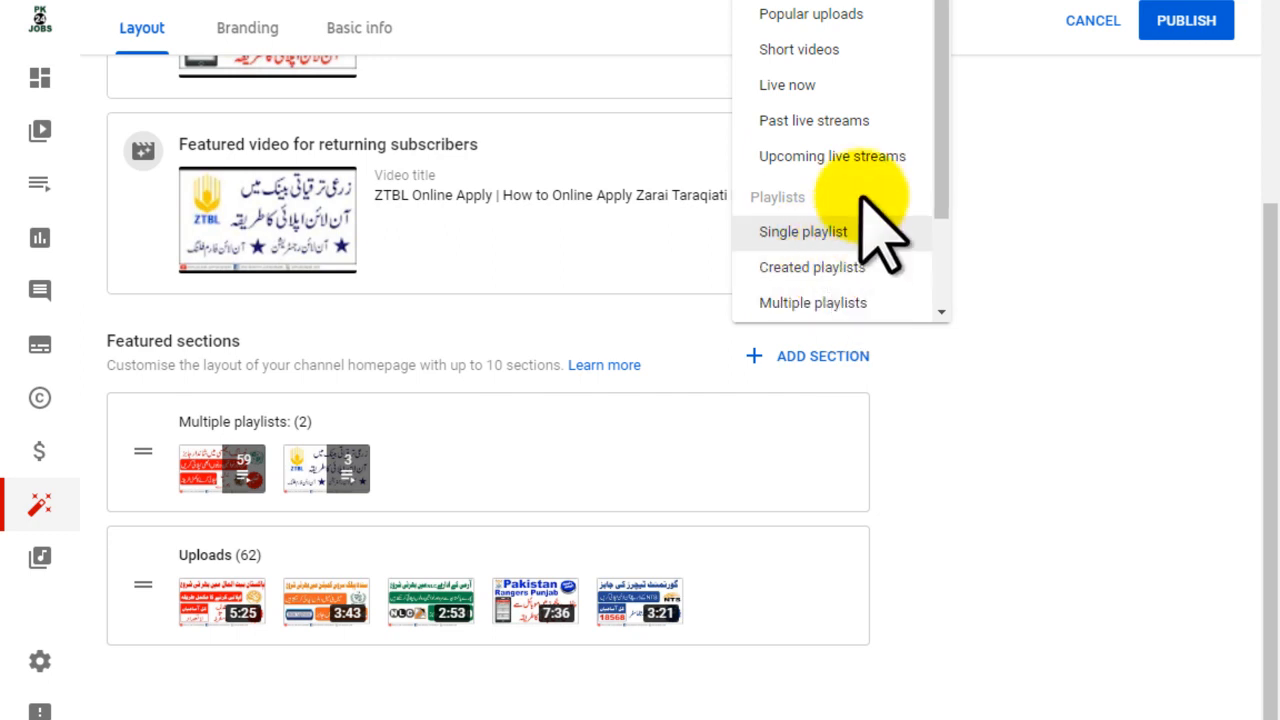
pyautogui.click(786, 228)
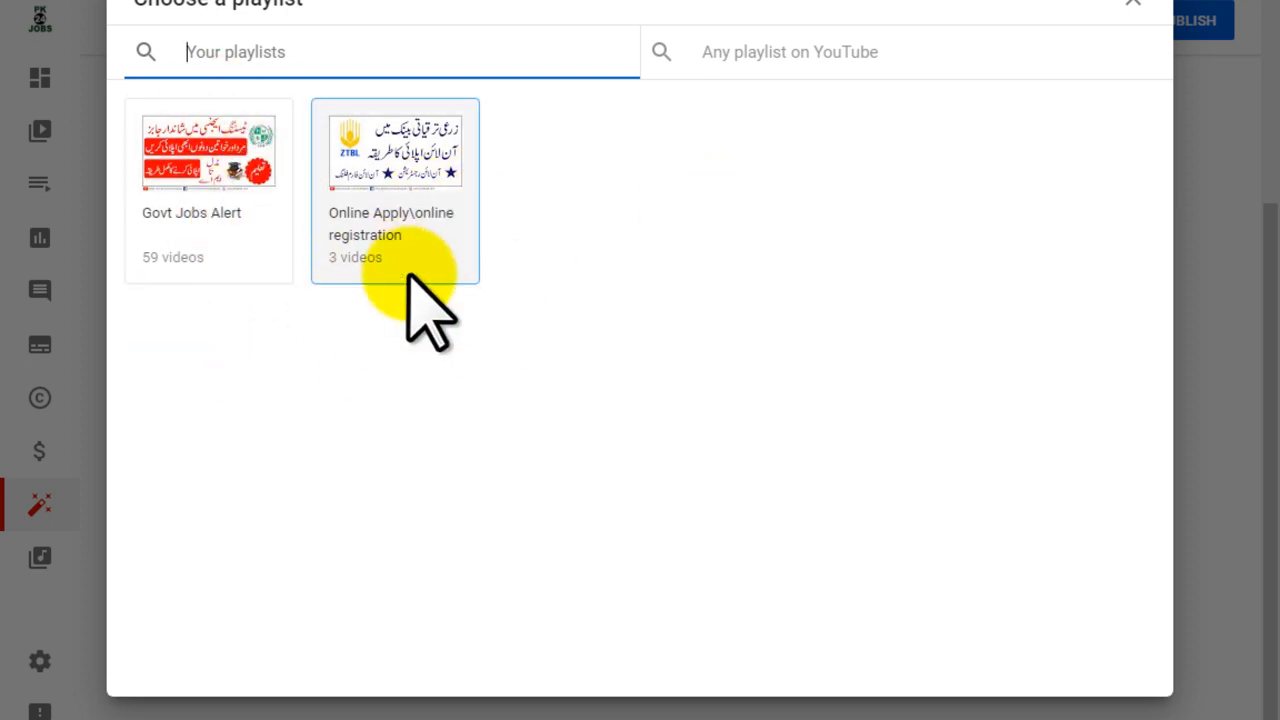
pyautogui.click(420, 215)
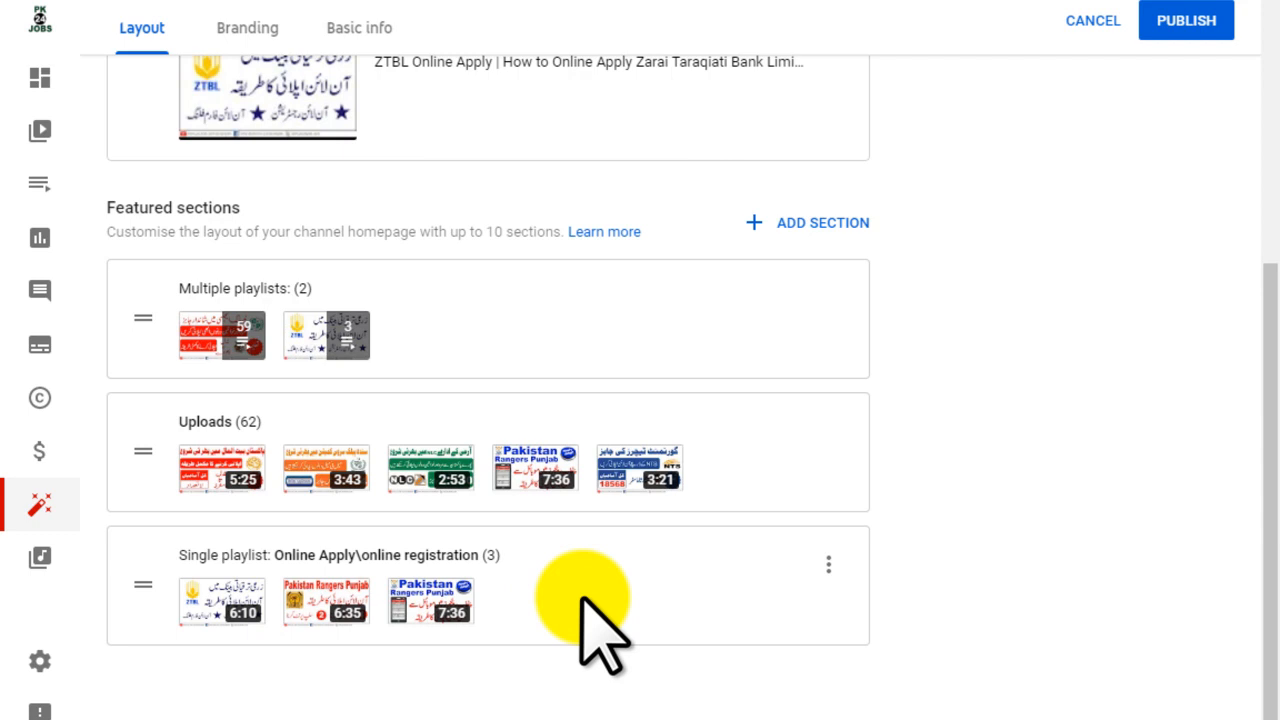
# - Add a Popular uploads section to the channel's featured sections
pyautogui.click(855, 224)
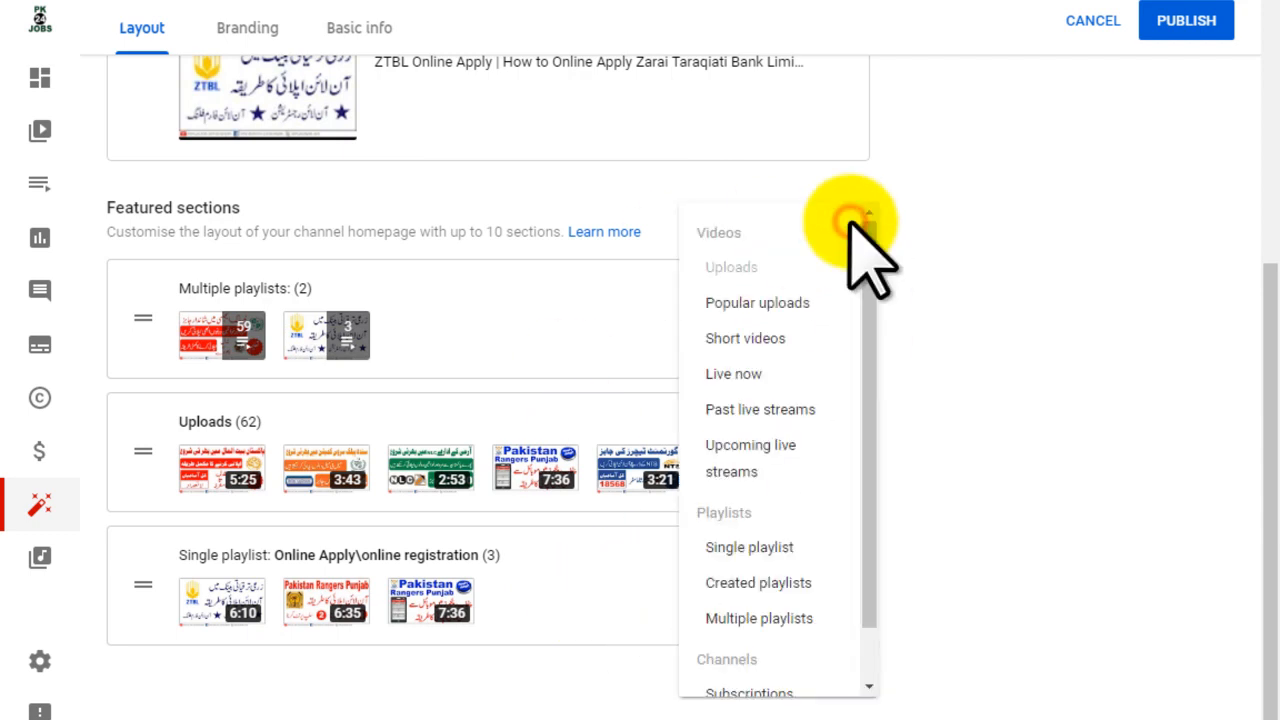
pyautogui.click(778, 305)
pyautogui.scroll(-2, 770, 320)
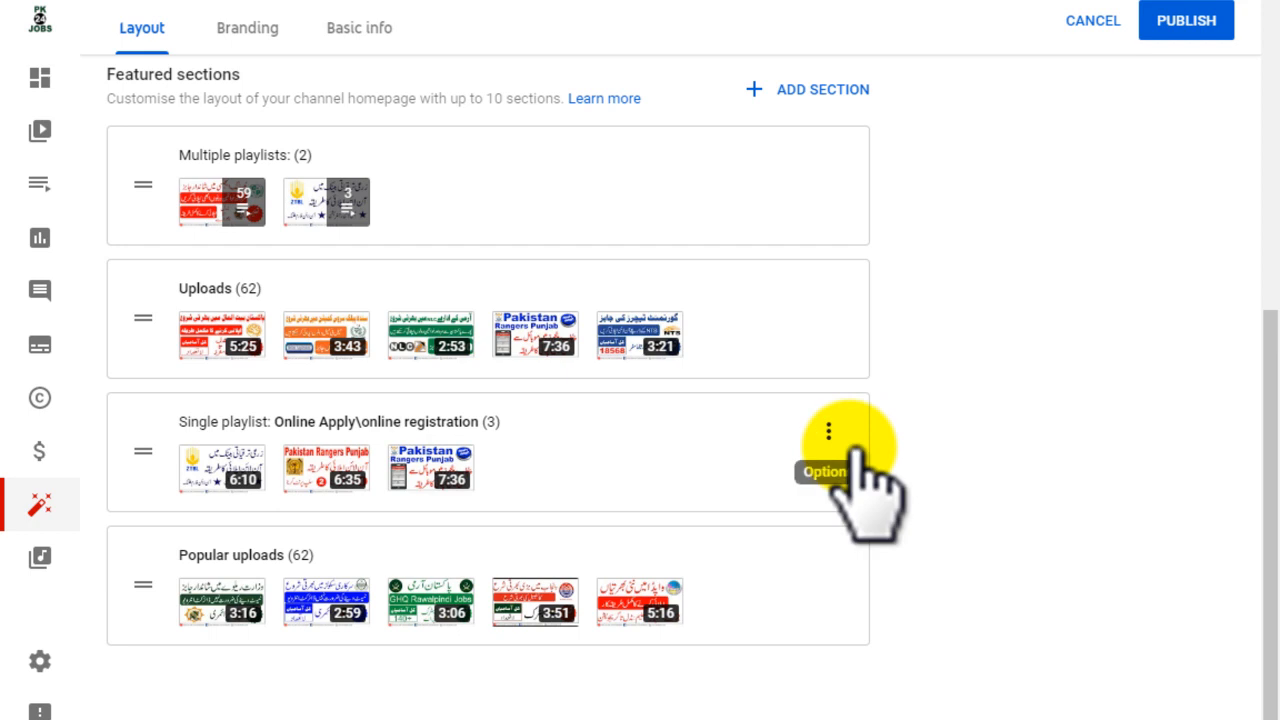
pyautogui.click(829, 428)
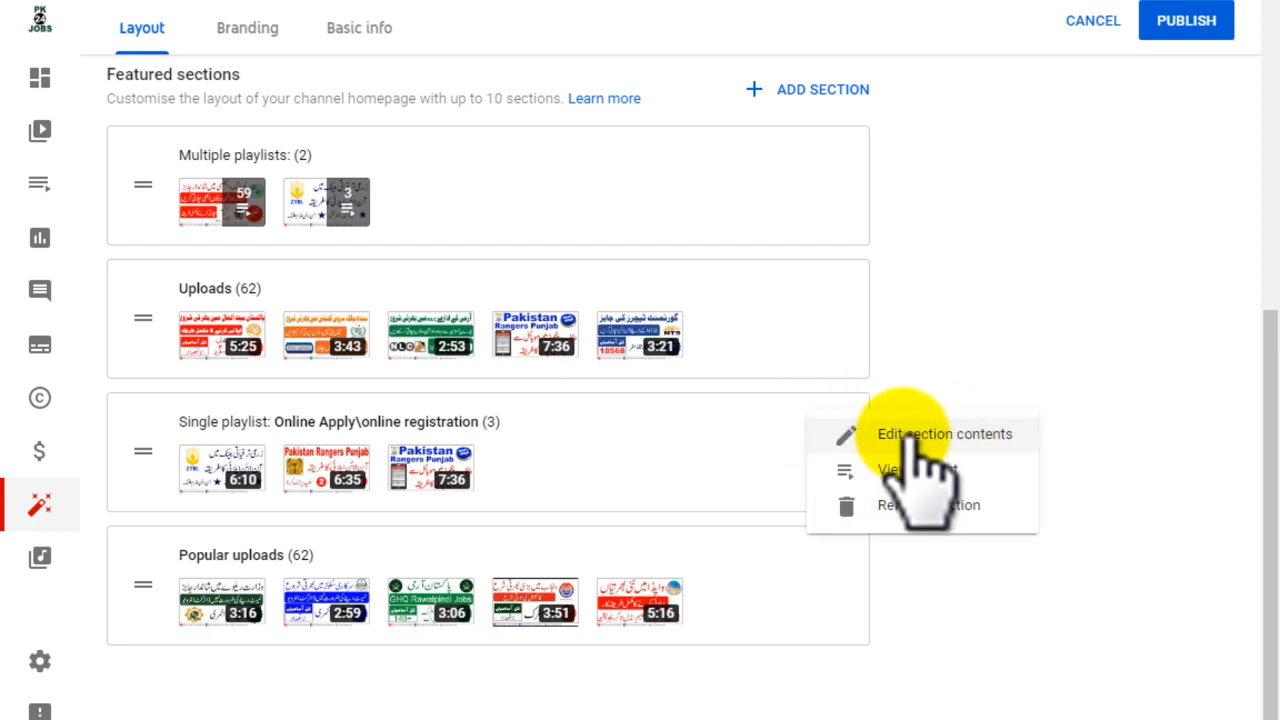
pyautogui.click(995, 440)
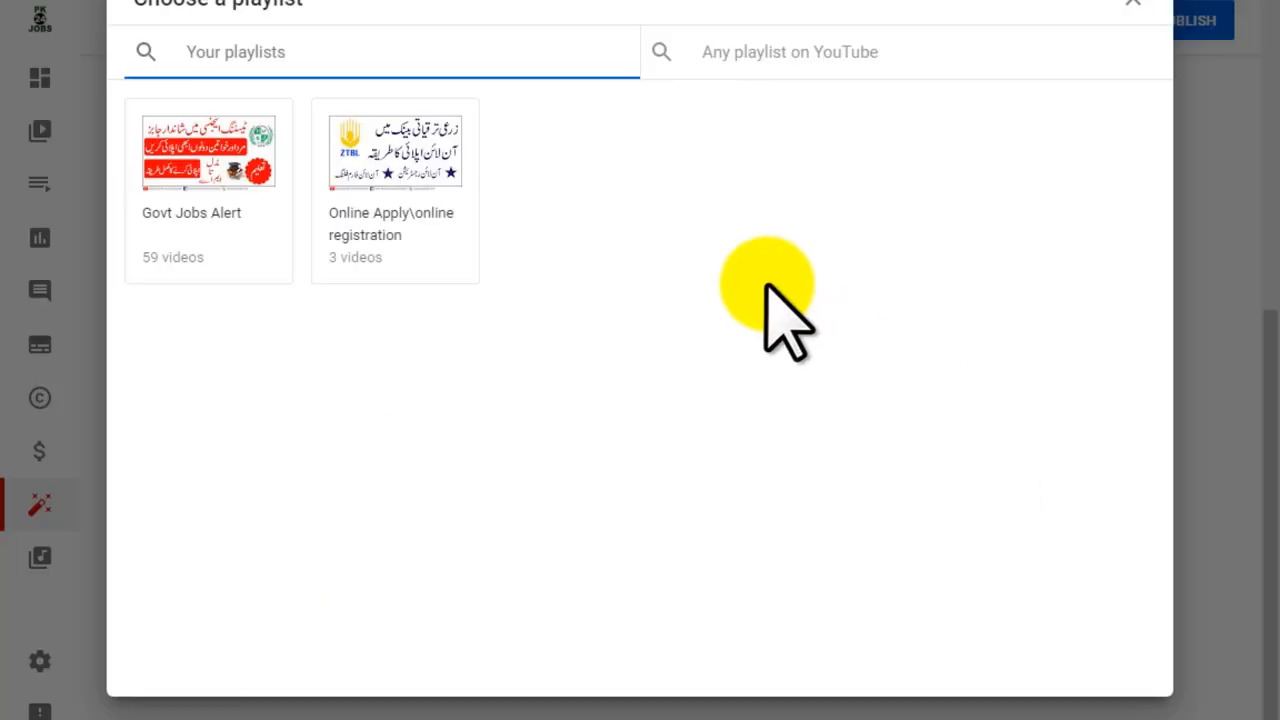
pyautogui.click(1133, 4)
# - Remove the single-playlist section for Online Apply\online registration from the featured sections
pyautogui.click(829, 433)
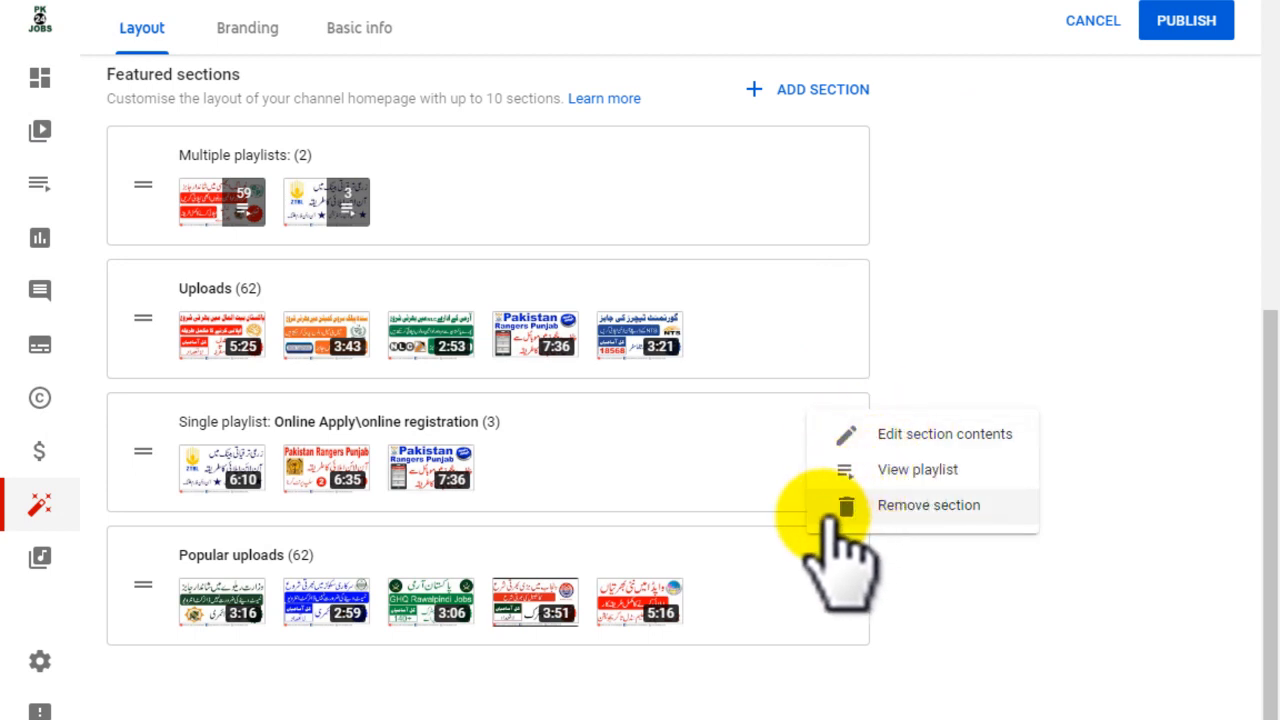
pyautogui.click(958, 505)
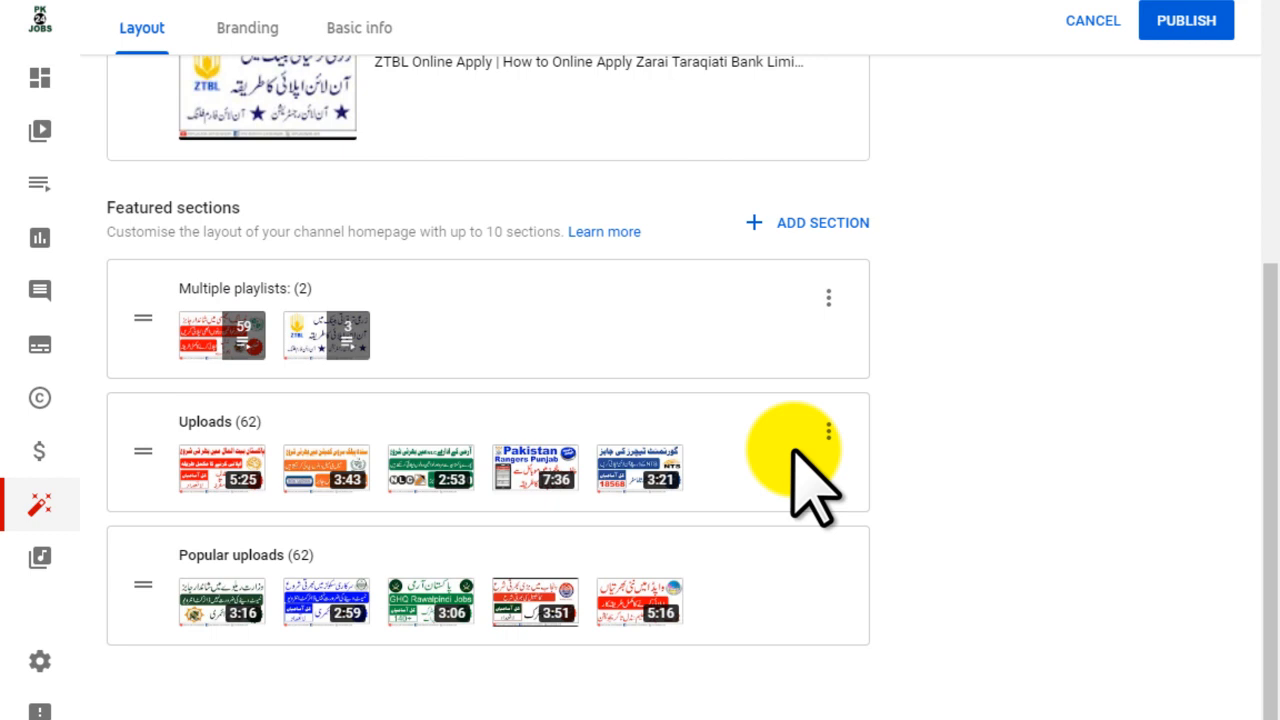
# - Subscribe to the IT4ALL channel and turn on all of its notifications
pyautogui.scroll(5, 815, 485)
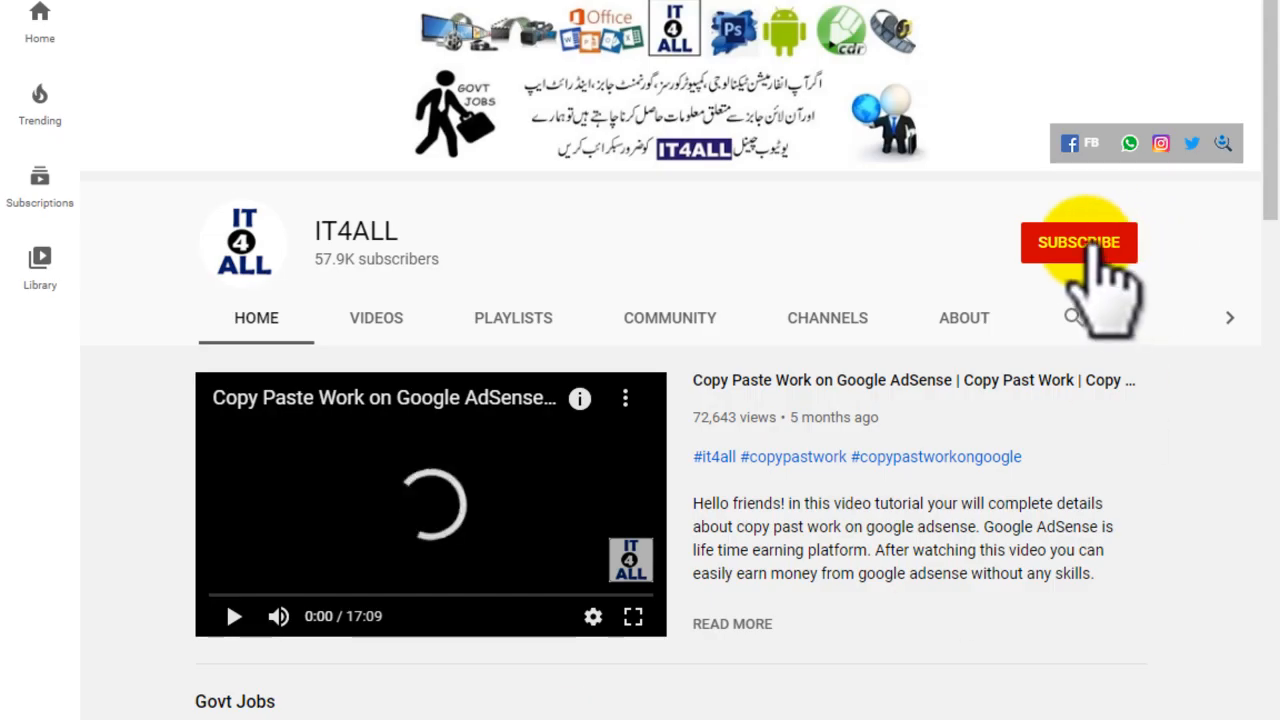
pyautogui.click(1090, 245)
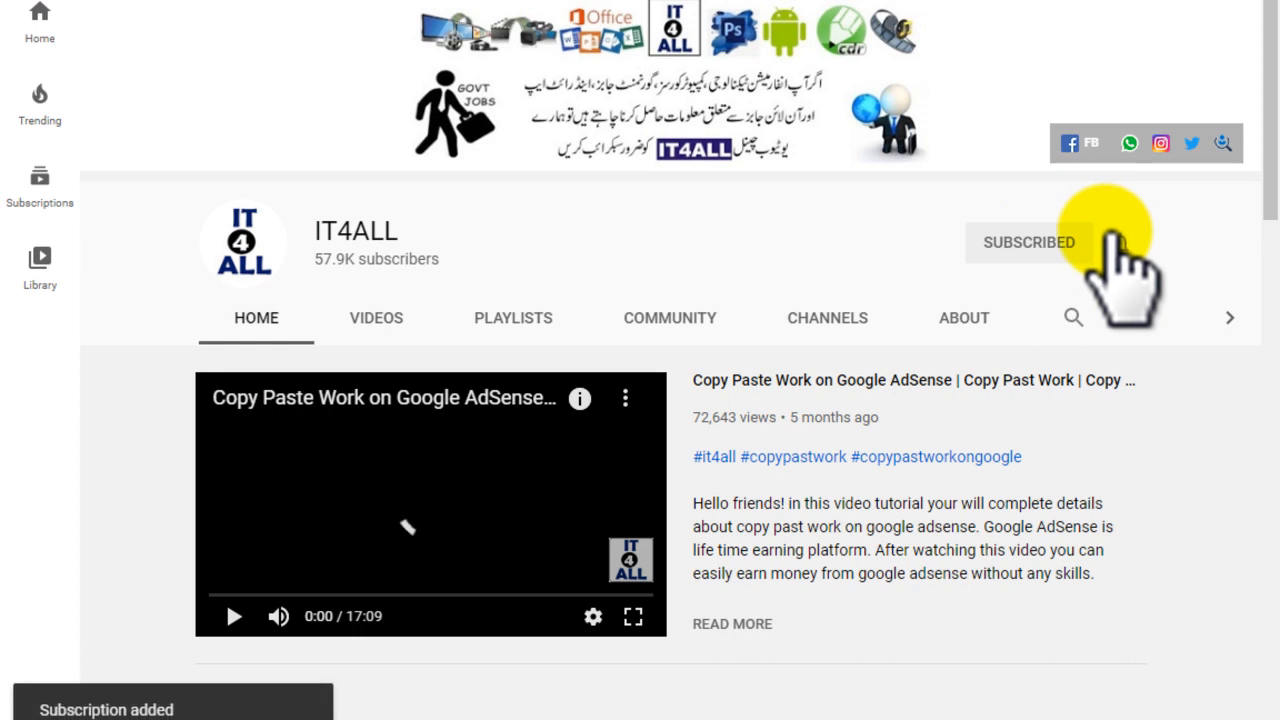
pyautogui.click(1117, 243)
pyautogui.click(1030, 290)
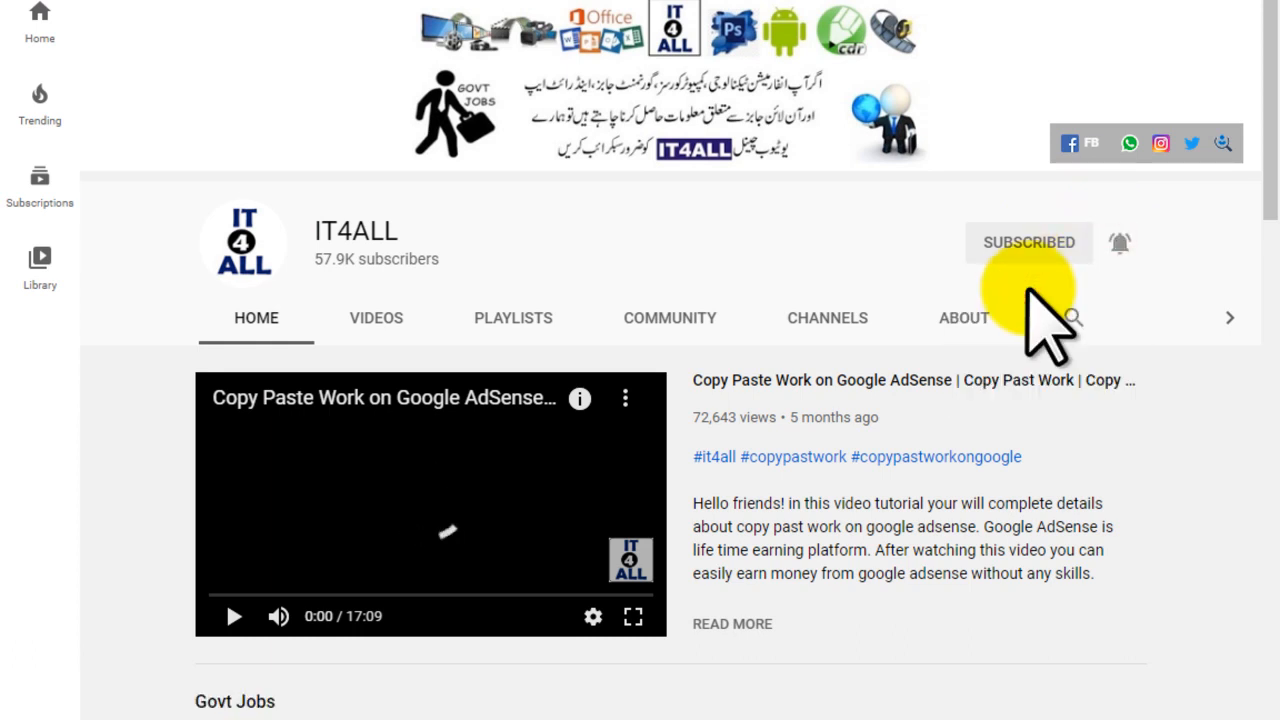
# - Look through the Govt Jobs, Online Earning and Online Courses playlist sections on the IT4ALL homepage
pyautogui.scroll(-1, 1028, 290)
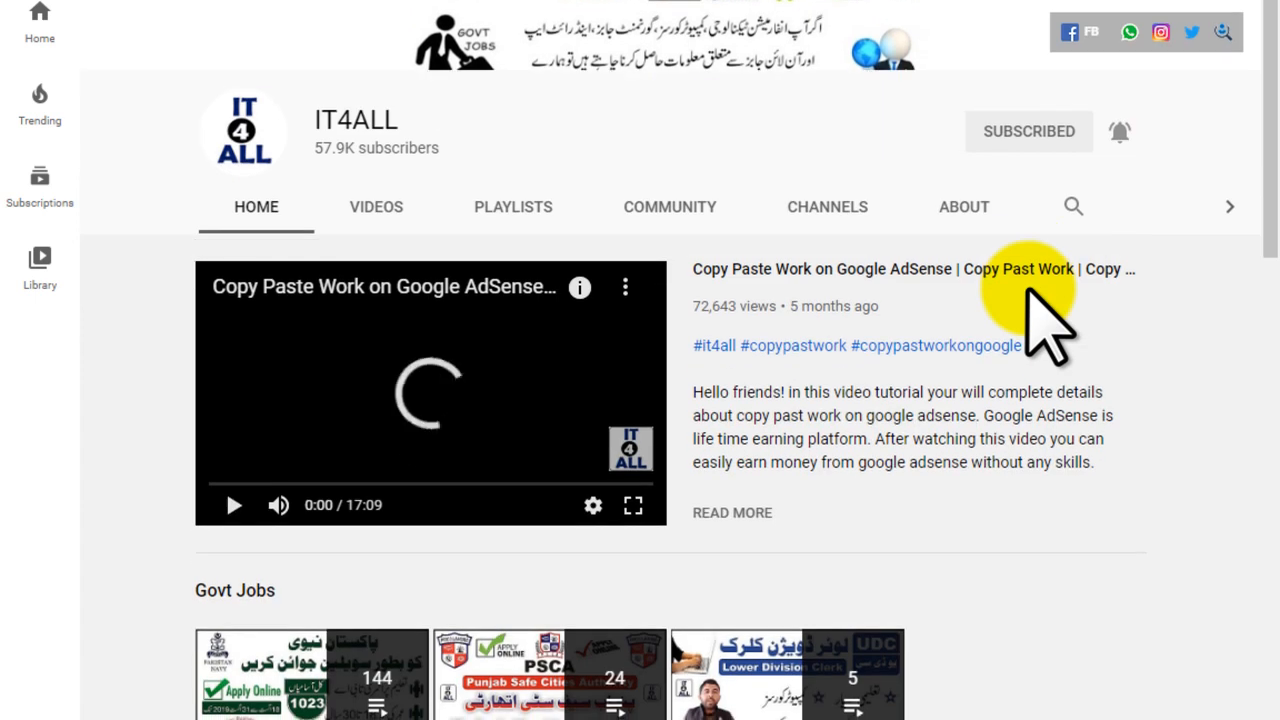
pyautogui.scroll(-4, 1045, 320)
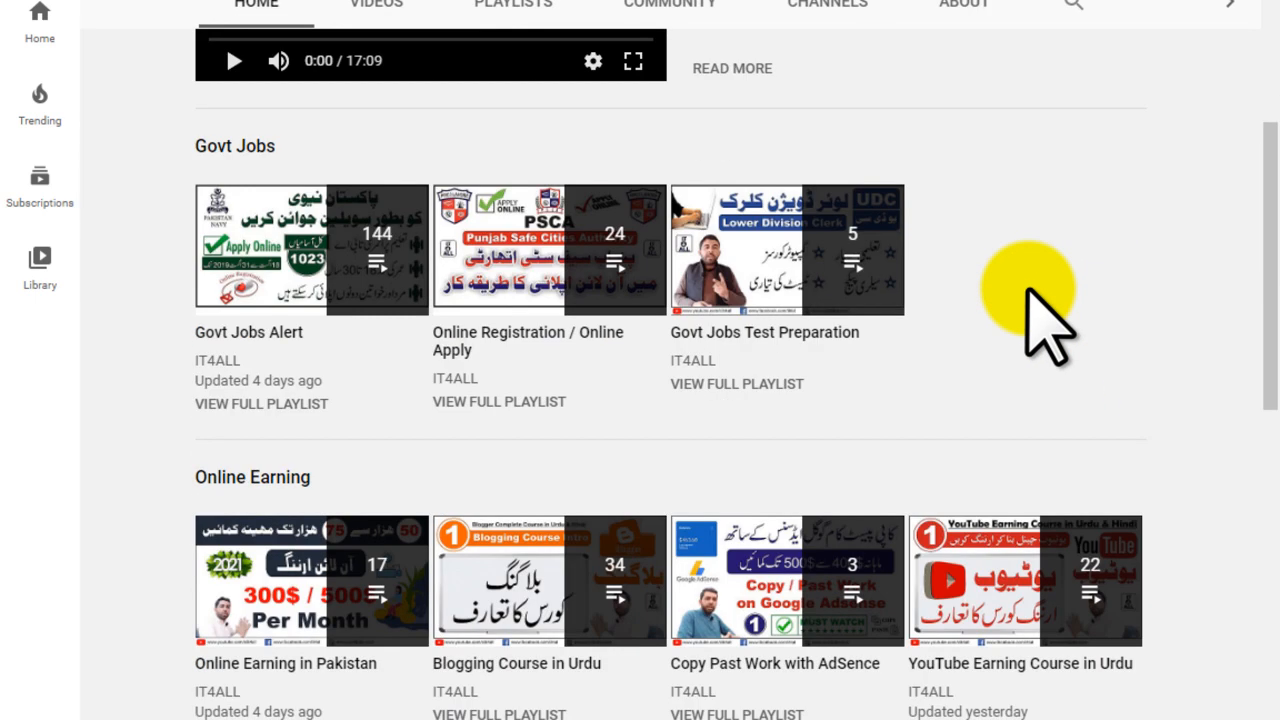
pyautogui.scroll(4, 1028, 290)
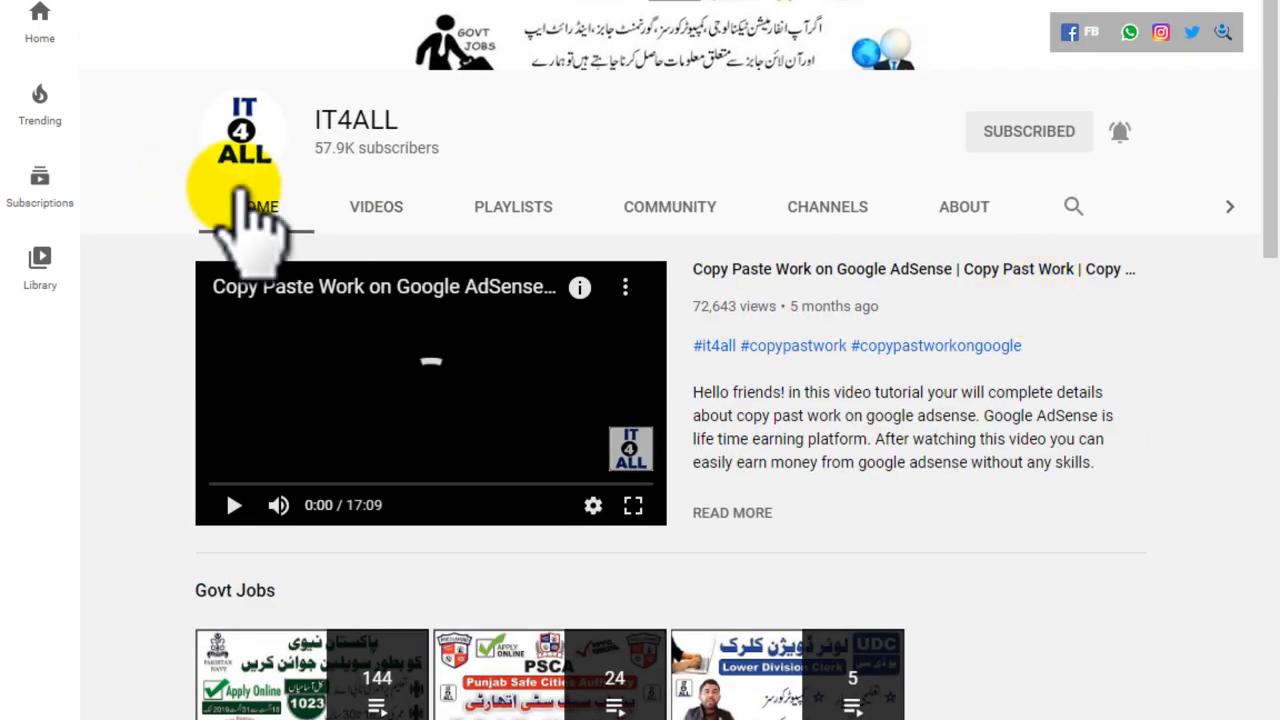
pyautogui.scroll(-1, 250, 215)
pyautogui.scroll(-4, 240, 195)
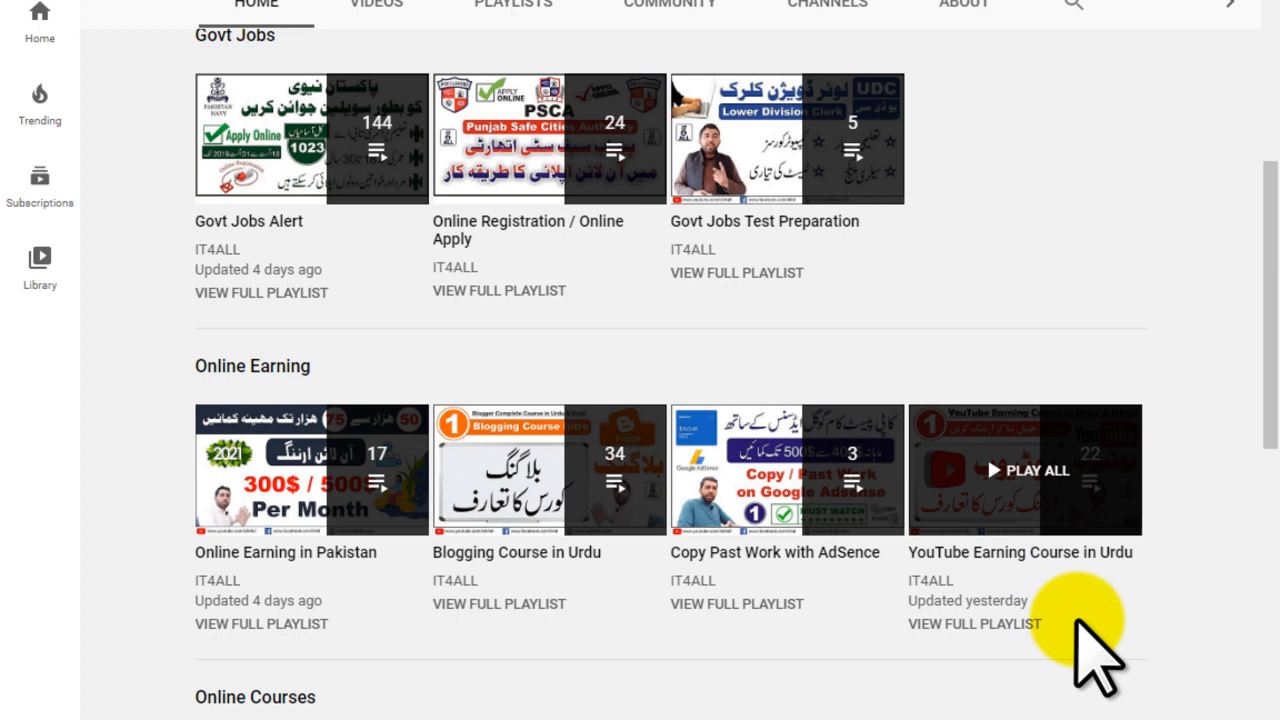
pyautogui.scroll(-2, 1077, 620)
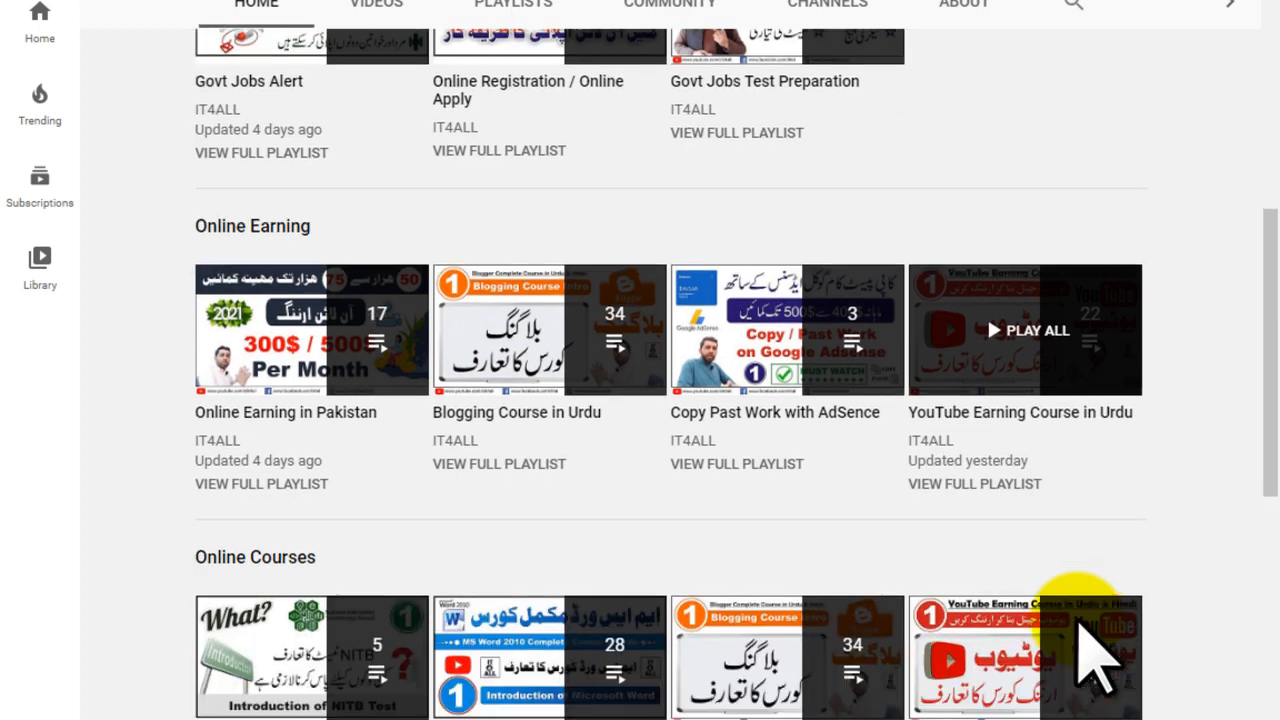